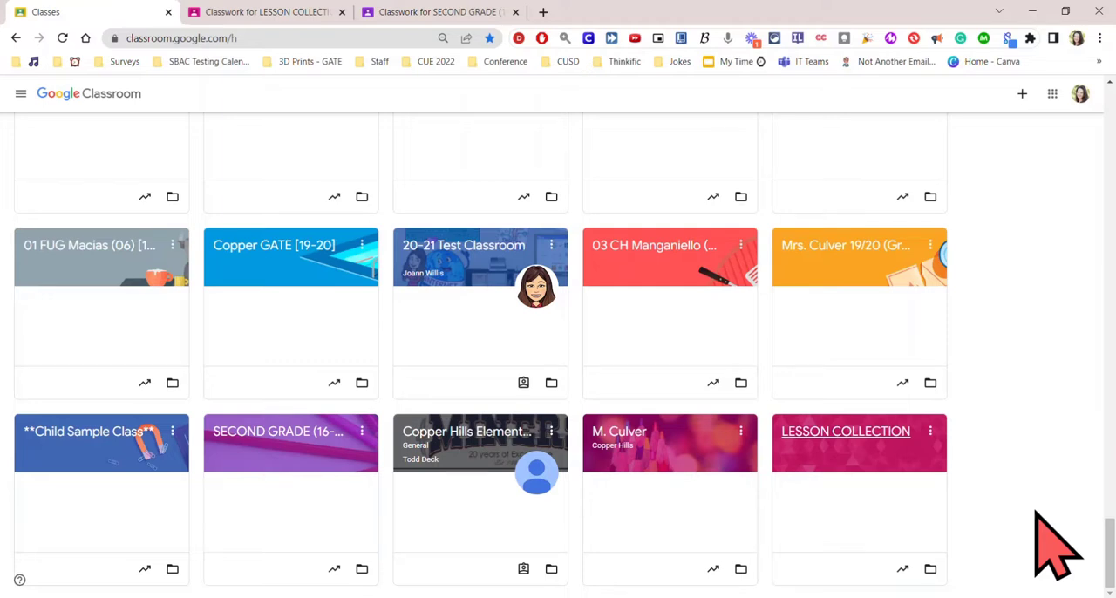
Open the LESSON COLLECTION class in a new browser tab and show its Classwork page.
{"action": "right_click", "coordinate": [846, 428]}
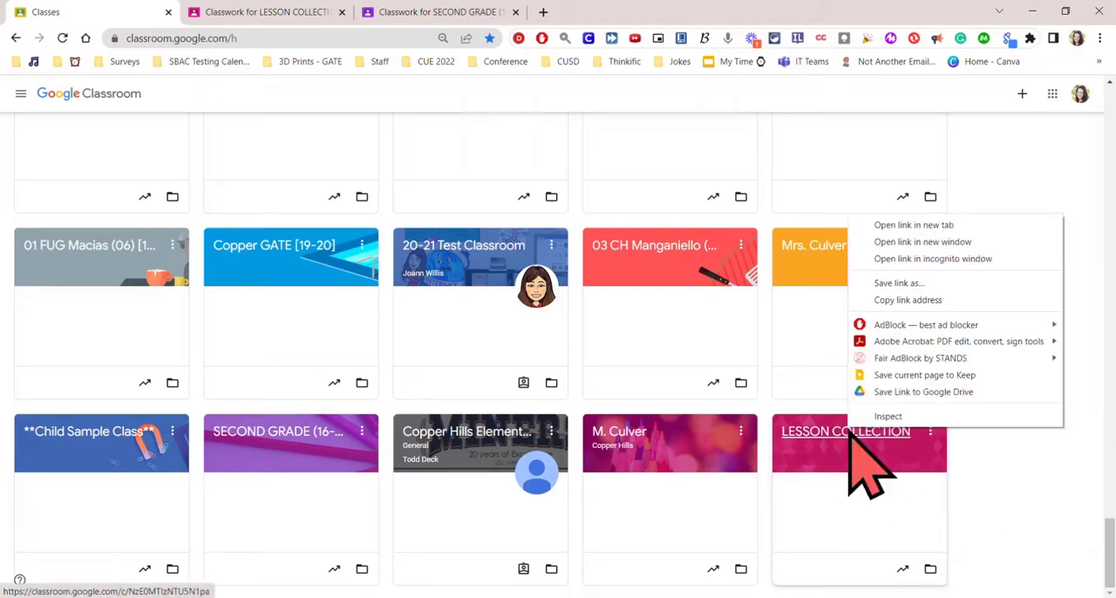
{"action": "left_click", "coordinate": [924, 224]}
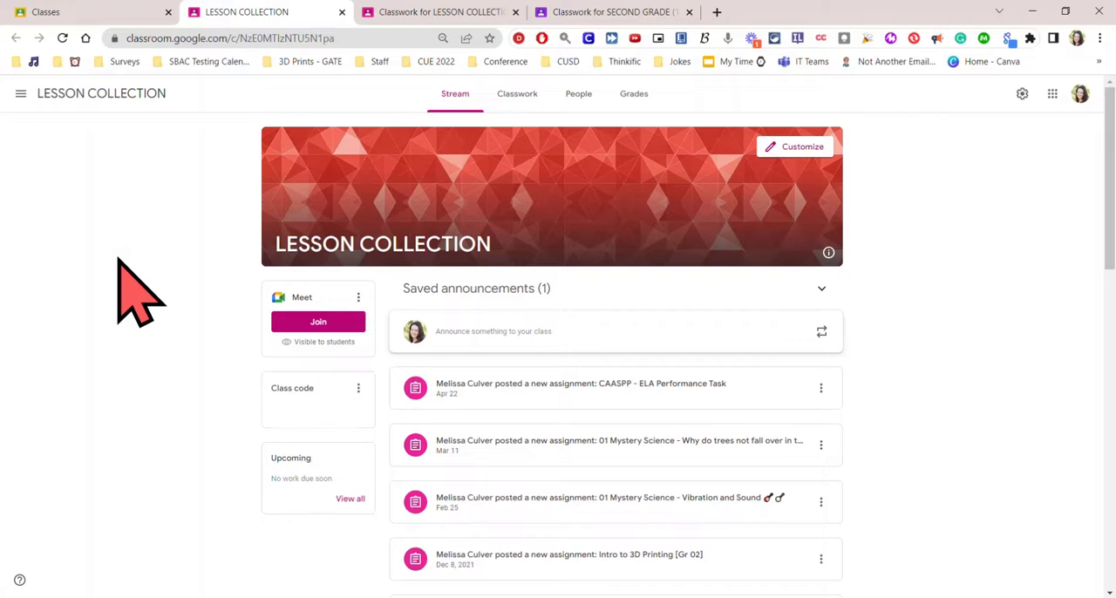
{"action": "left_click", "coordinate": [579, 96]}
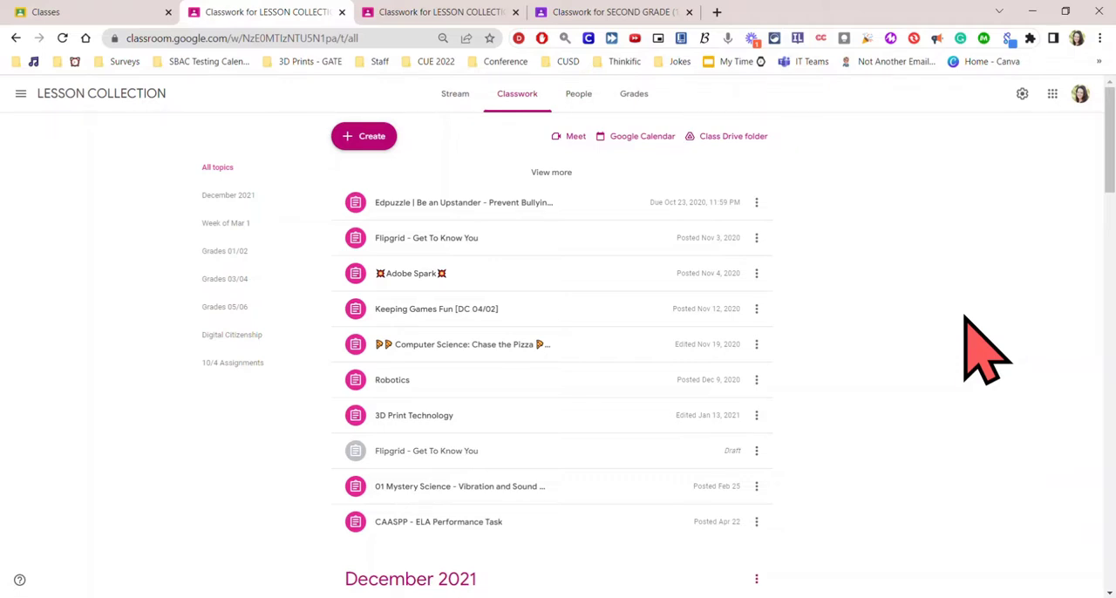
Expand the Grades 01/02 topic in the classwork list to show all of its posts.
{"action": "scroll", "coordinate": [932, 254], "scroll_direction": "down", "scroll_amount": 4}
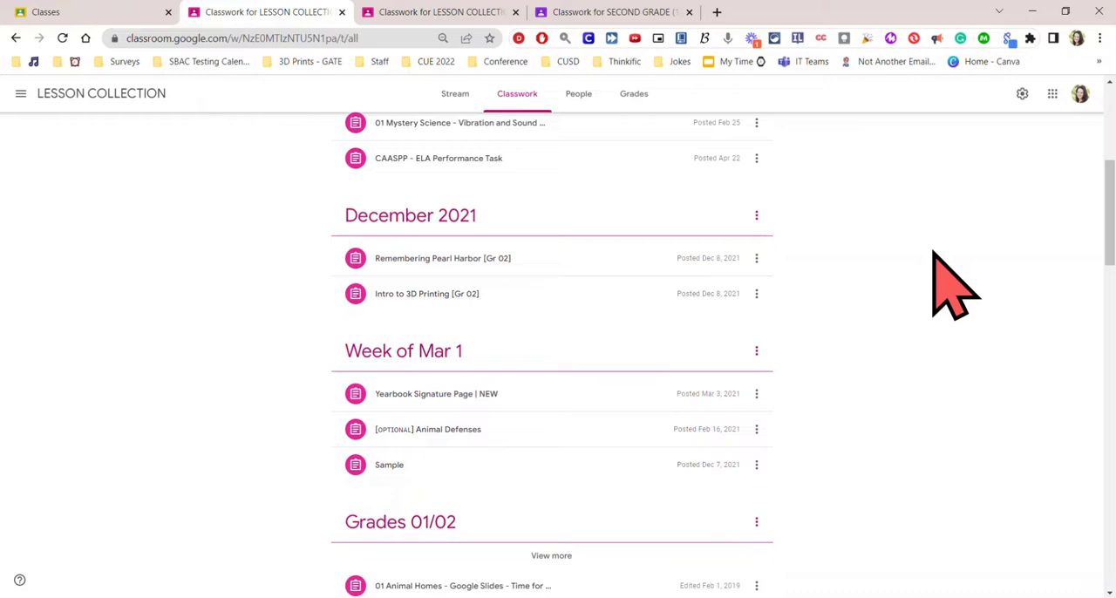
{"action": "scroll", "coordinate": [933, 253], "scroll_direction": "down", "scroll_amount": 3}
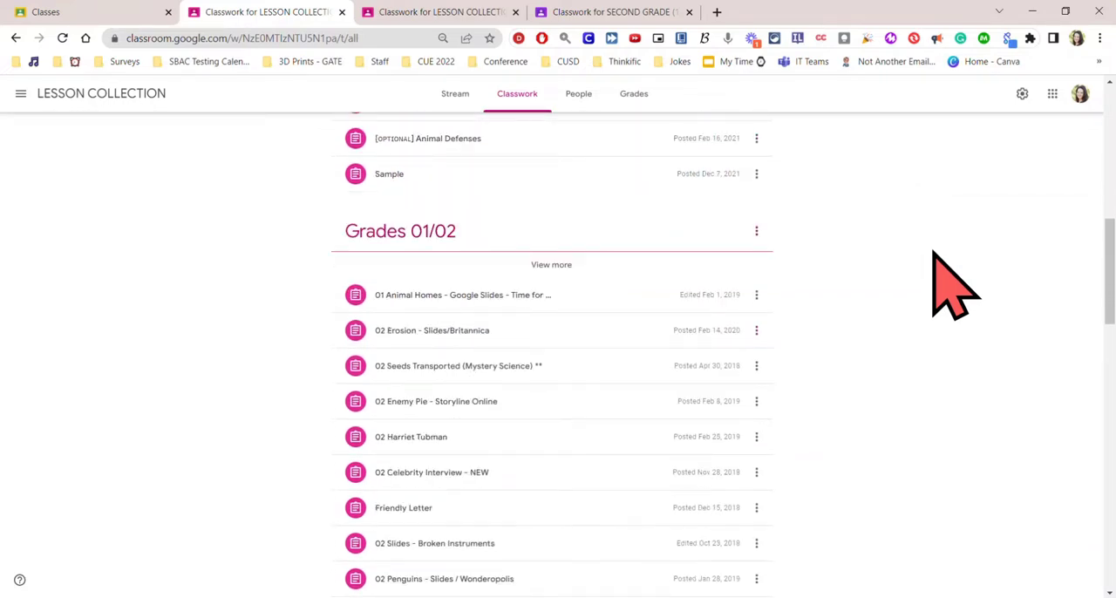
{"action": "scroll", "coordinate": [946, 279], "scroll_direction": "down", "scroll_amount": 1}
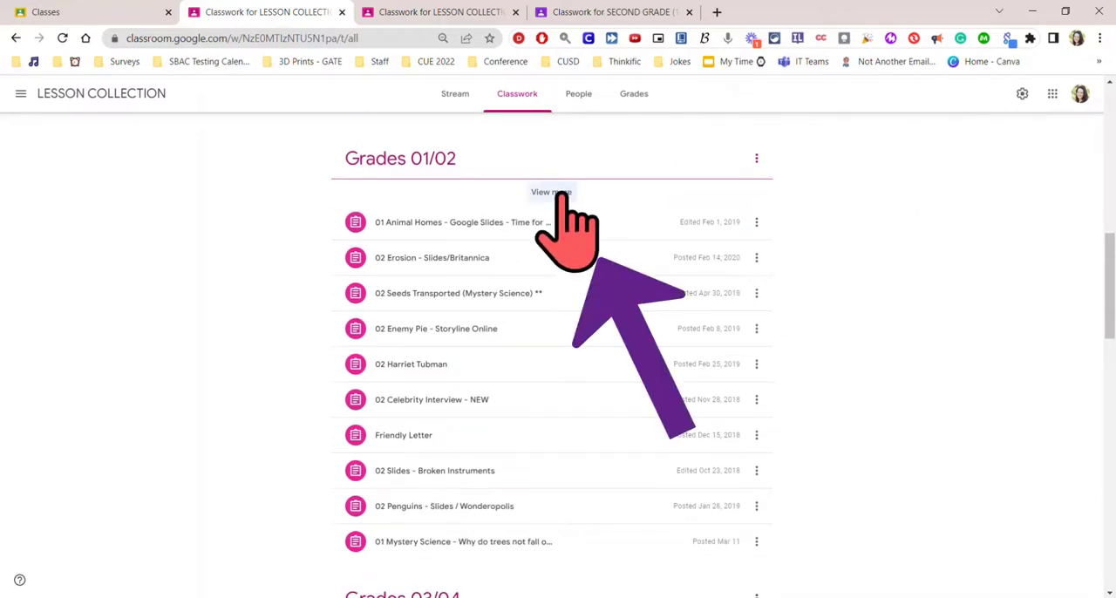
{"action": "left_click", "coordinate": [558, 192]}
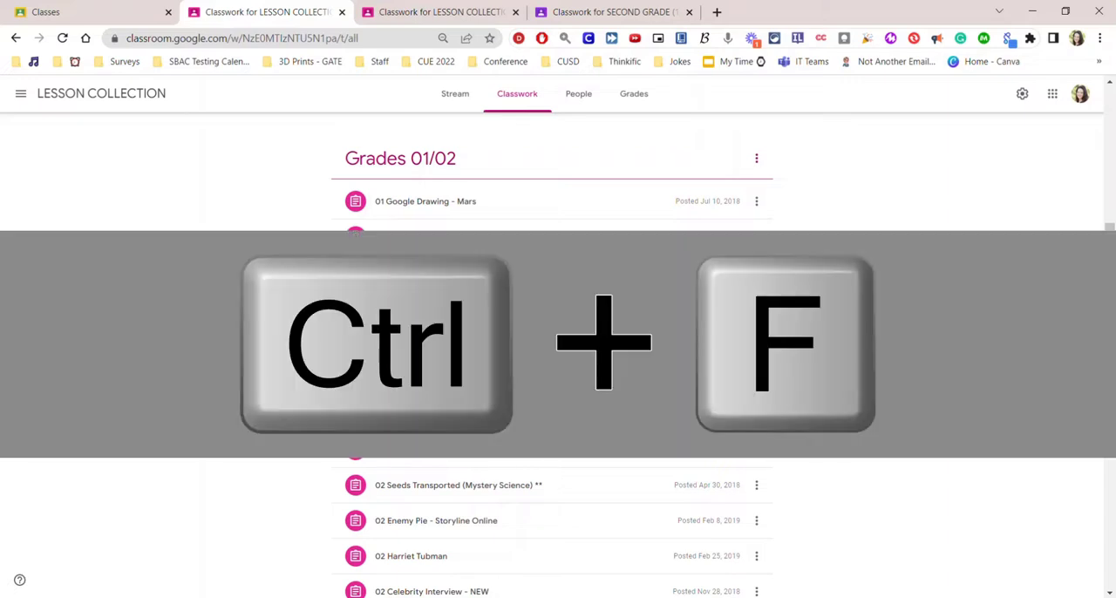
Search the LESSON COLLECTION classwork page for "frog".
{"action": "key", "text": "ctrl+f"}
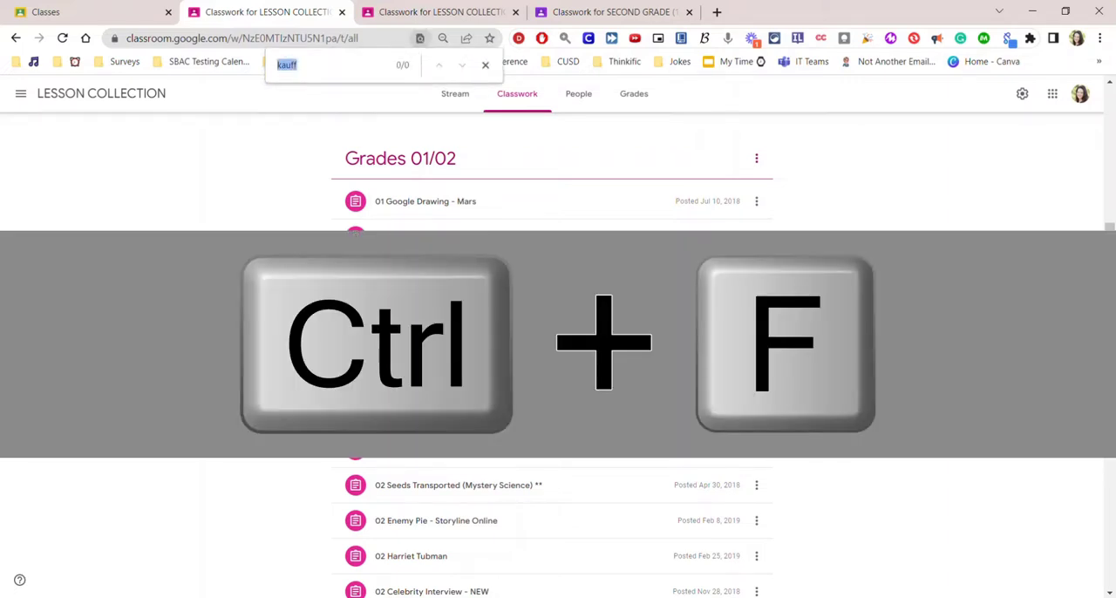
{"action": "key", "text": "BackSpace"}
{"action": "type", "text": "fr"}
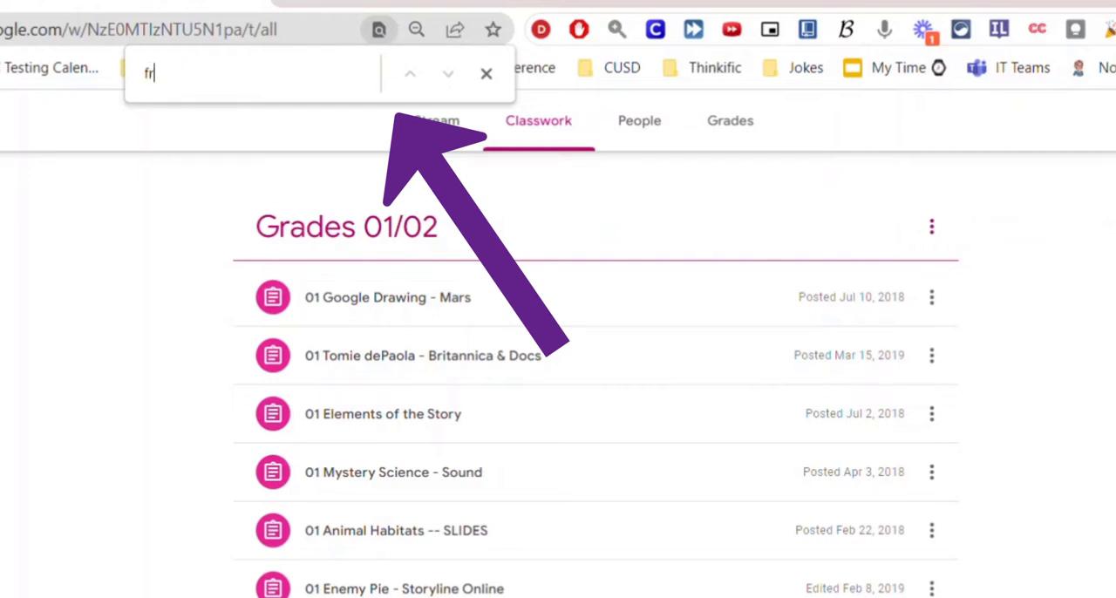
{"action": "type", "text": "og"}
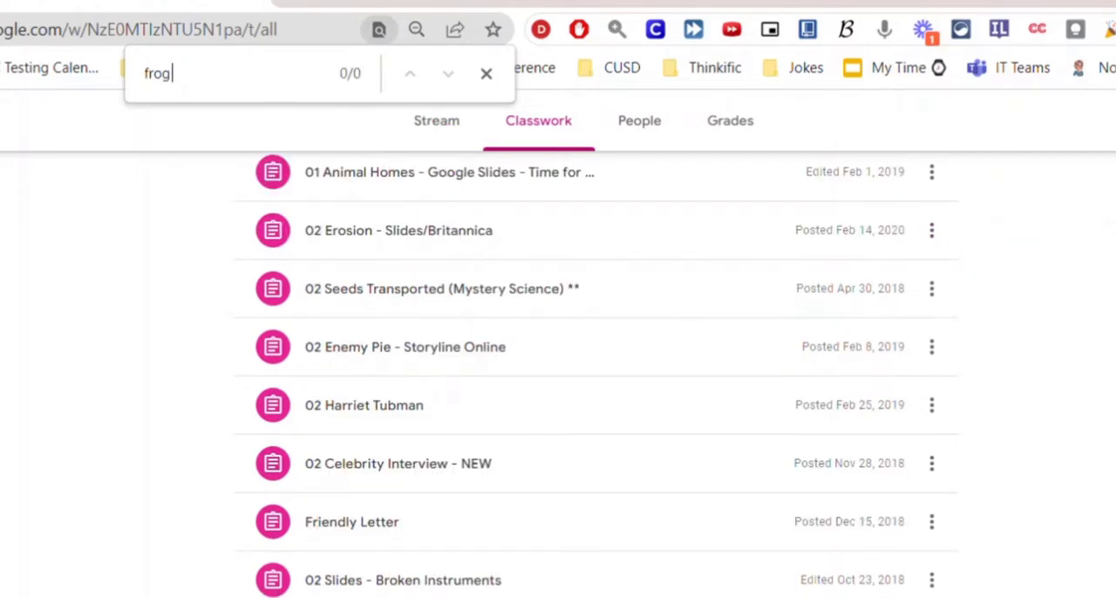
Search the classwork page for "letter" to locate the matching assignment.
{"action": "double_click", "coordinate": [165, 76]}
{"action": "type", "text": "letter"}
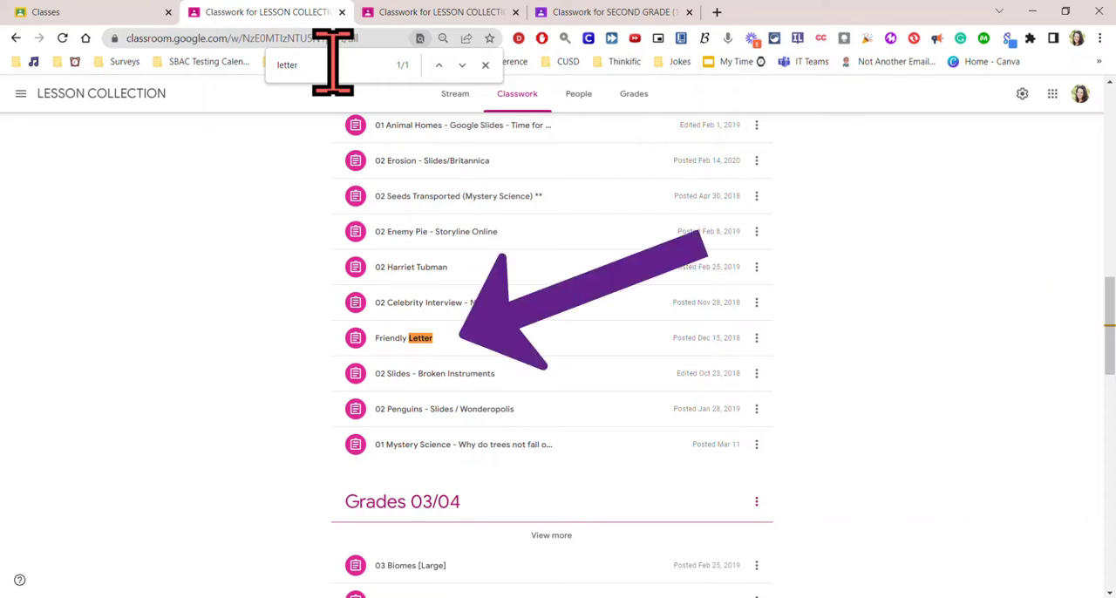
{"action": "mouse_move", "coordinate": [1109, 324]}
{"action": "left_mouse_down"}
{"action": "mouse_move", "coordinate": [1111, 212]}
{"action": "mouse_move", "coordinate": [1110, 385]}
{"action": "mouse_move", "coordinate": [1110, 324]}
{"action": "left_mouse_up"}
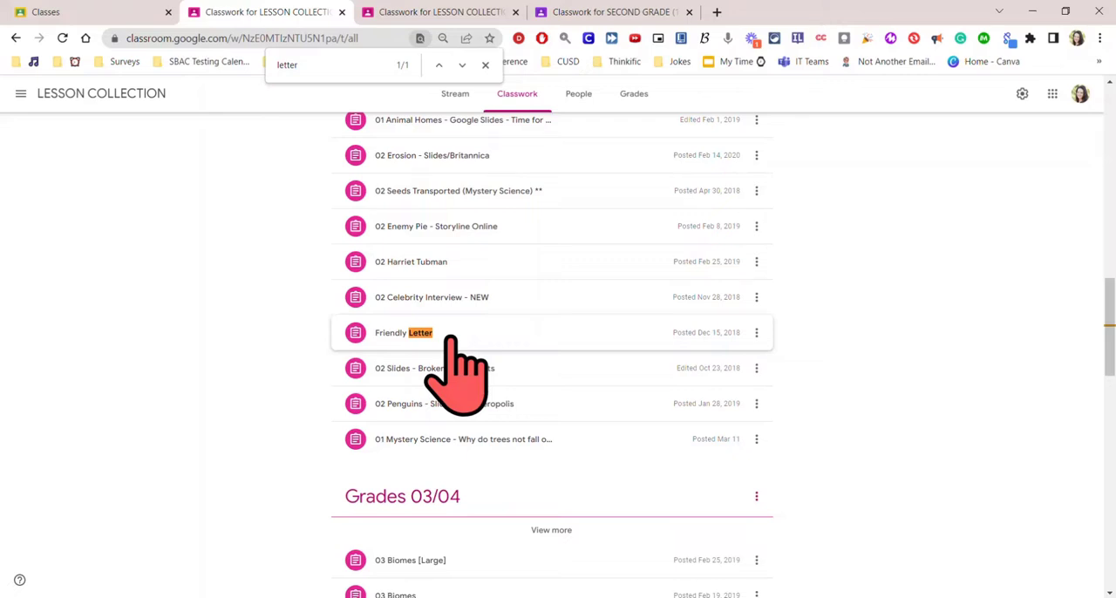
Search the classwork page for "06", look through the matches down to the last topics, and close the search.
{"action": "double_click", "coordinate": [289, 64]}
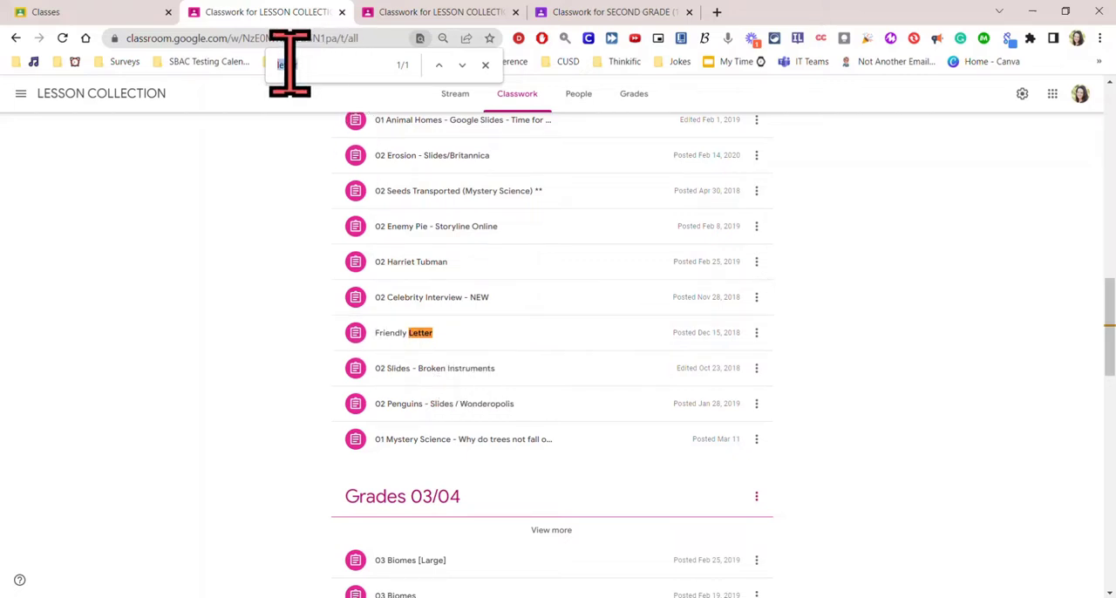
{"action": "type", "text": "06"}
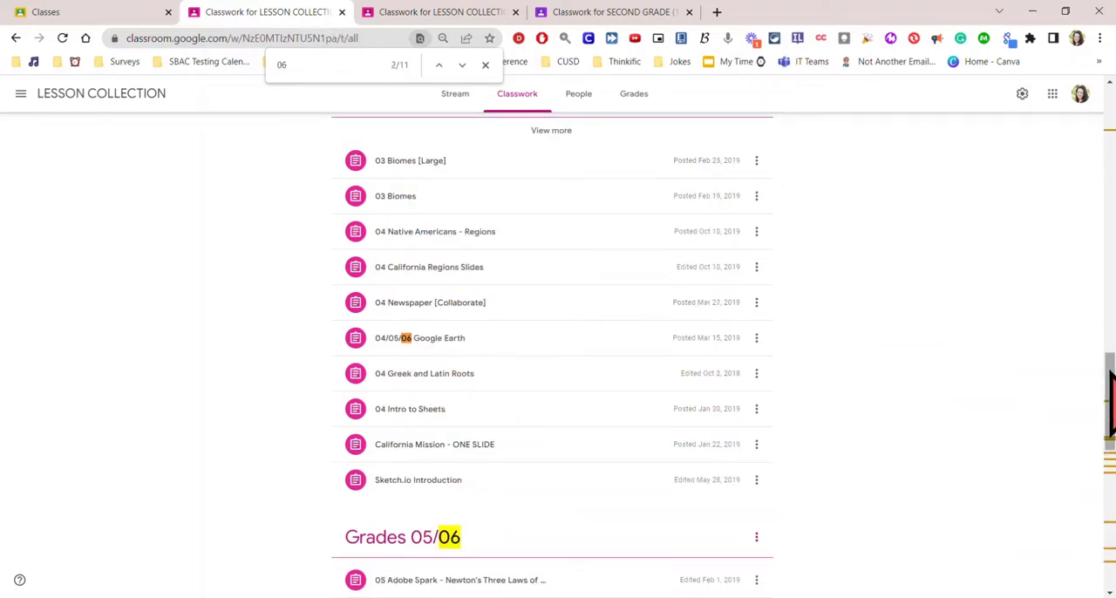
{"action": "left_click_drag", "start_coordinate": [1109, 370], "coordinate": [1110, 513]}
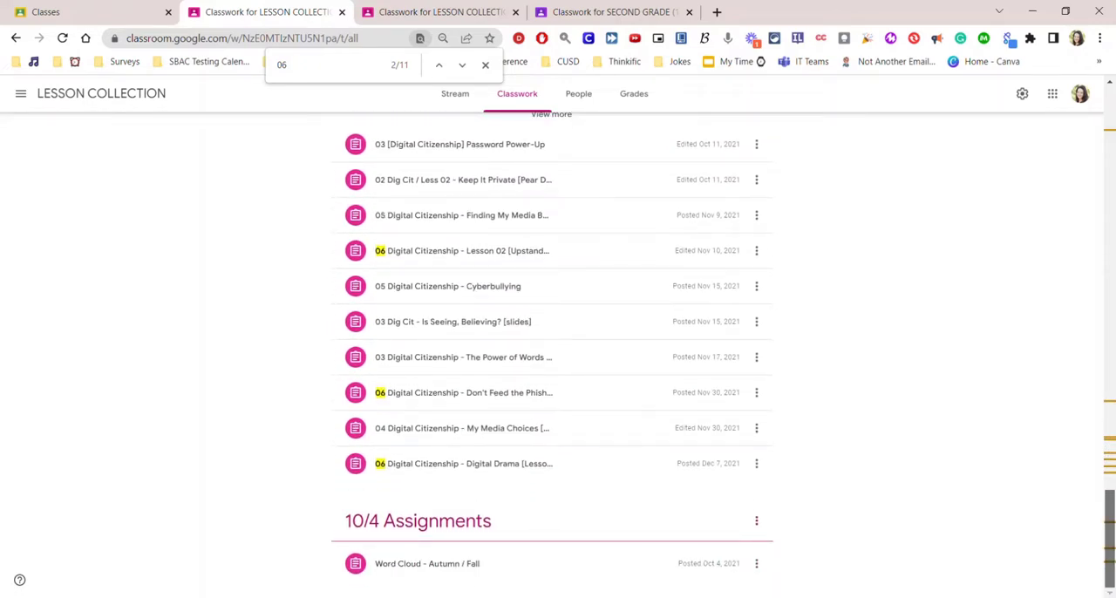
{"action": "scroll", "coordinate": [550, 349], "scroll_direction": "up", "scroll_amount": 1}
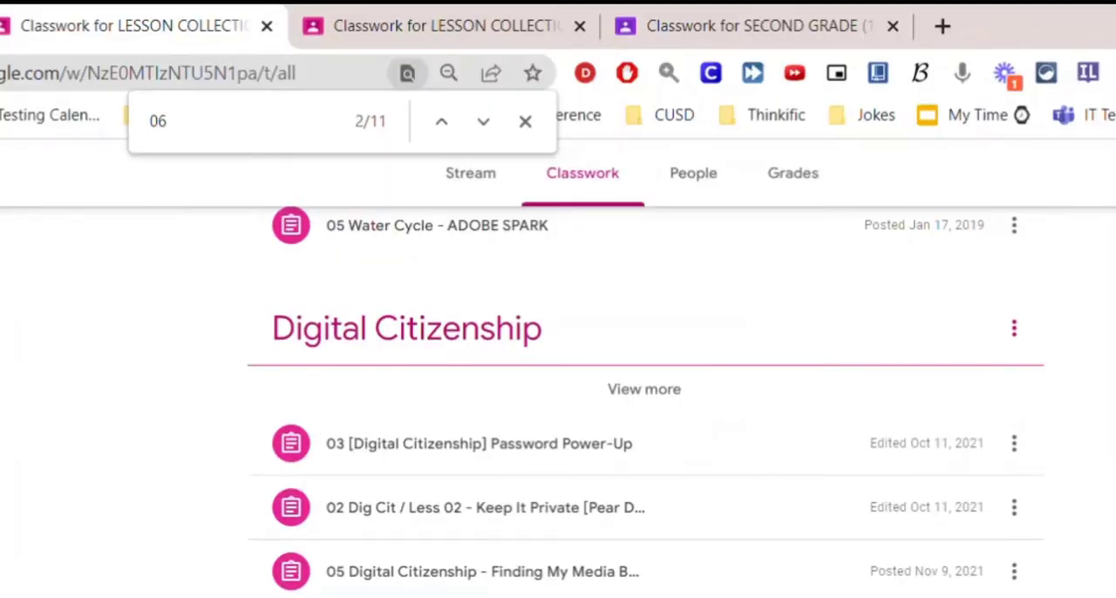
{"action": "left_click", "coordinate": [525, 121]}
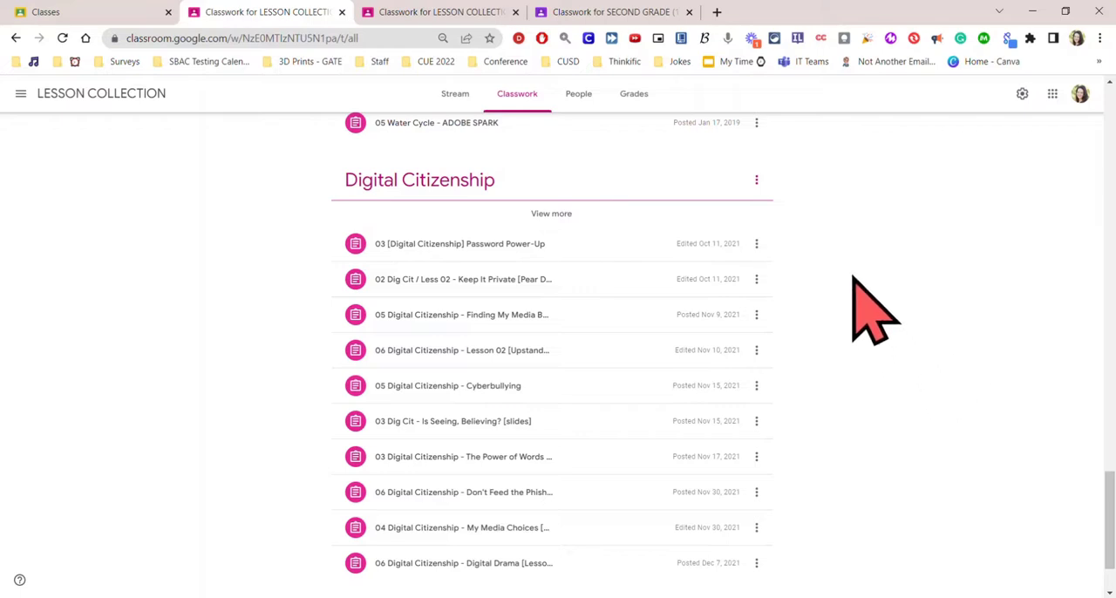
Switch to the SECOND GRADE (16-17) classwork and start creating an assignment by reusing a post.
{"action": "left_click", "coordinate": [620, 12]}
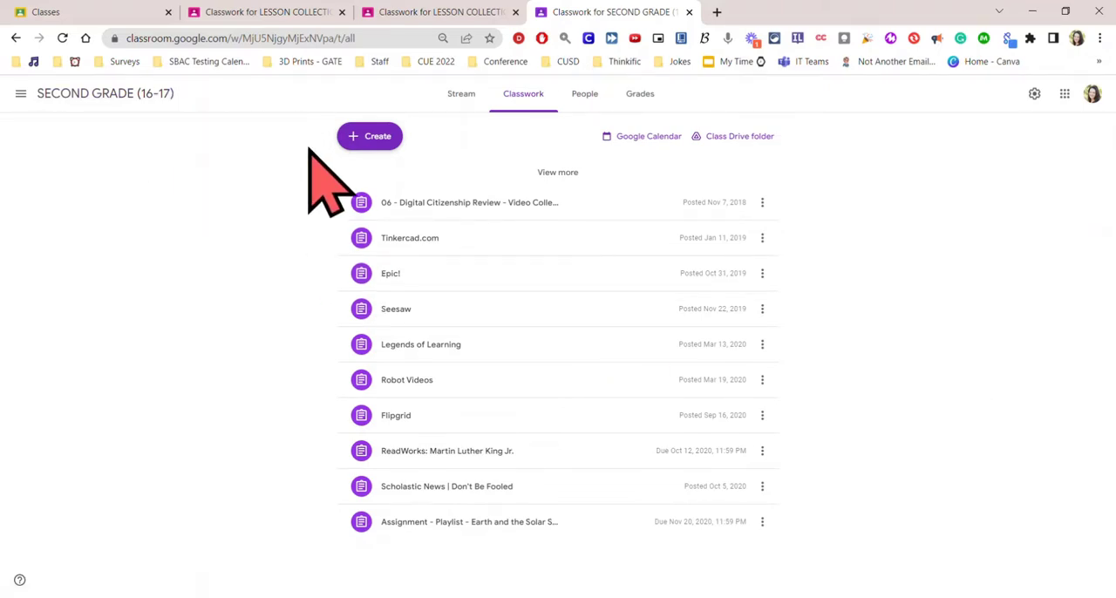
{"action": "left_click", "coordinate": [381, 137]}
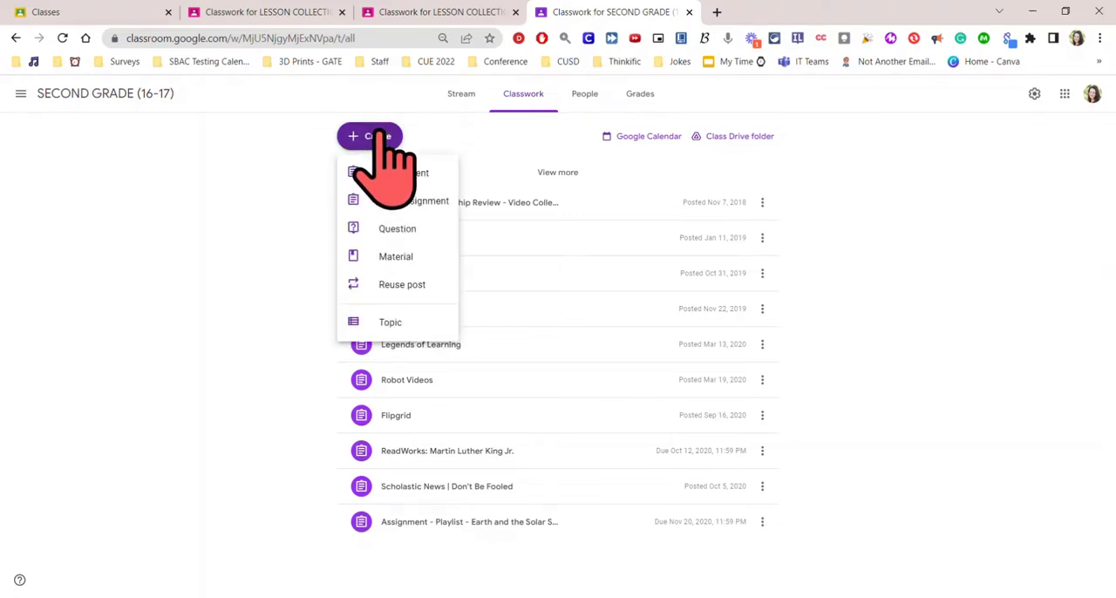
{"action": "left_click", "coordinate": [433, 284]}
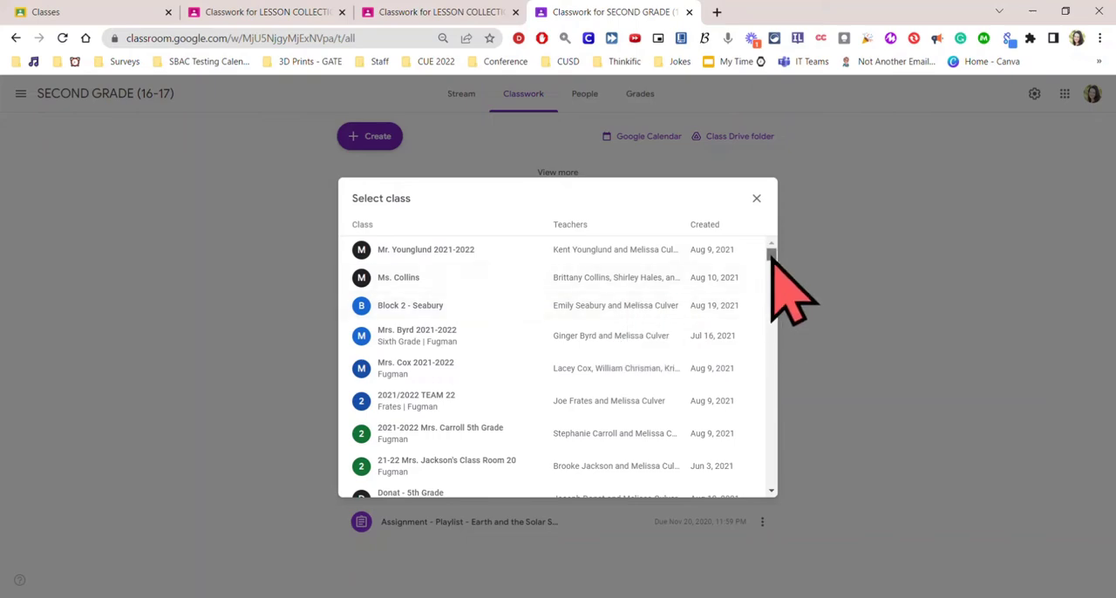
Find the LESSON COLLECTION class by searching the class list for "less" and choose it as the source.
{"action": "left_click_drag", "start_coordinate": [771, 257], "coordinate": [778, 410]}
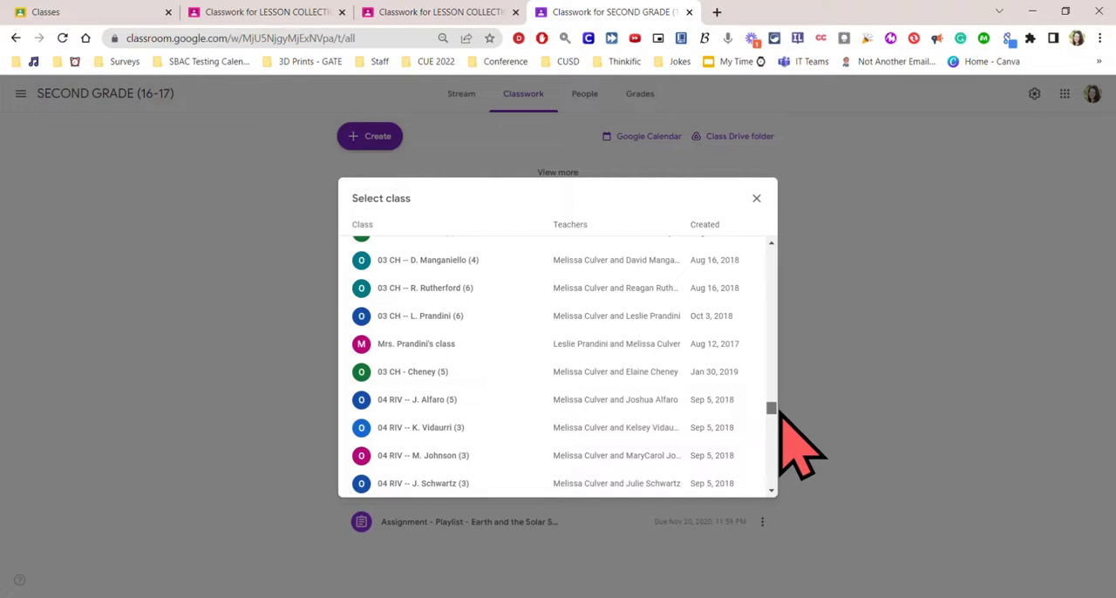
{"action": "left_click_drag", "start_coordinate": [779, 414], "coordinate": [779, 413]}
{"action": "key", "text": "ctrl+f"}
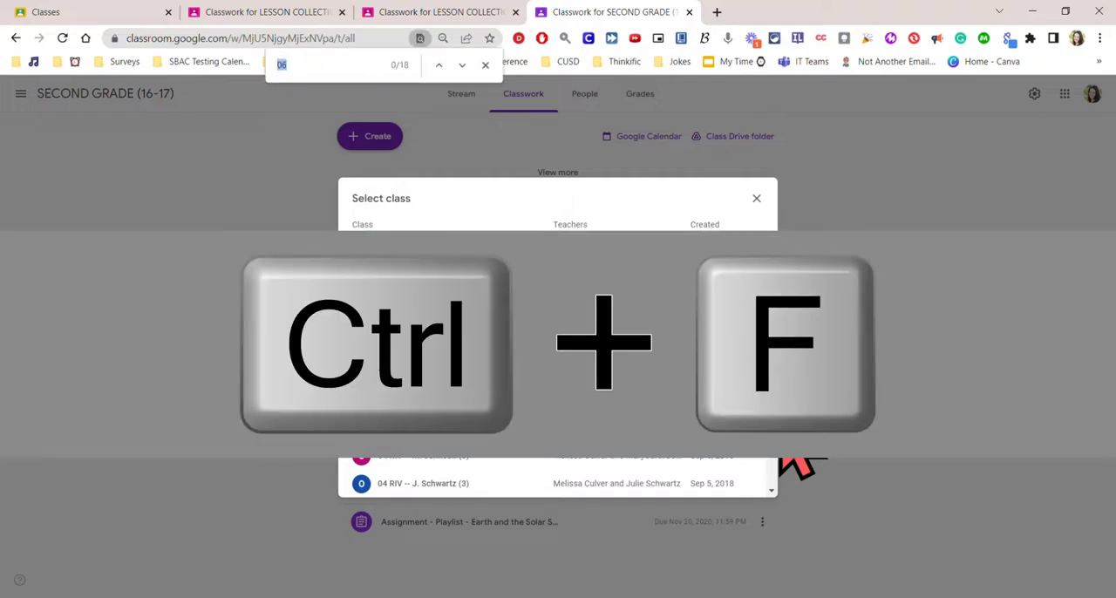
{"action": "type", "text": "less"}
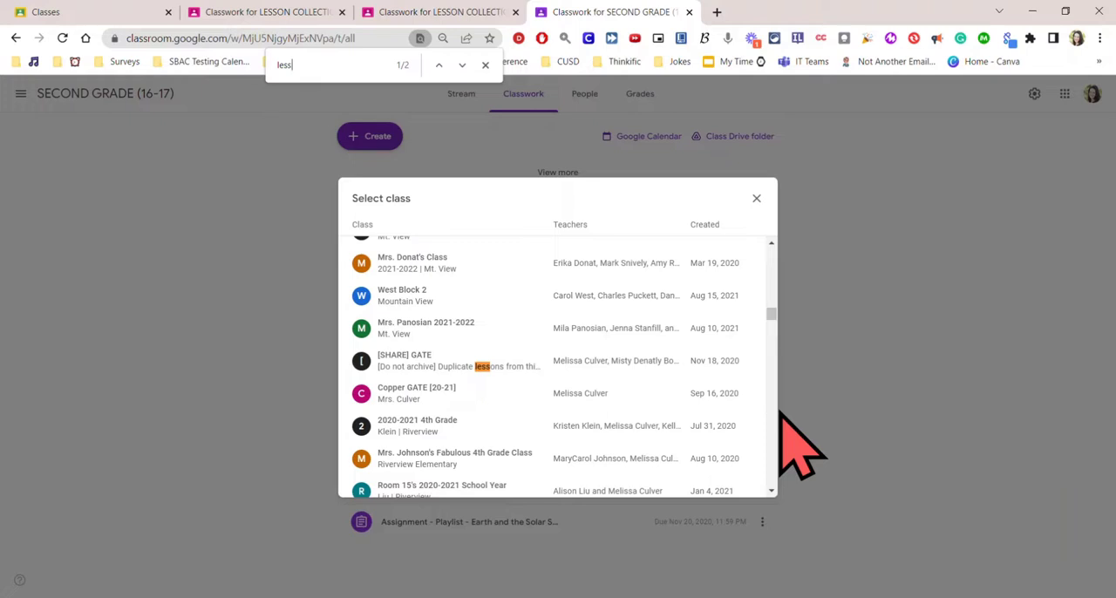
{"action": "key", "text": "Return"}
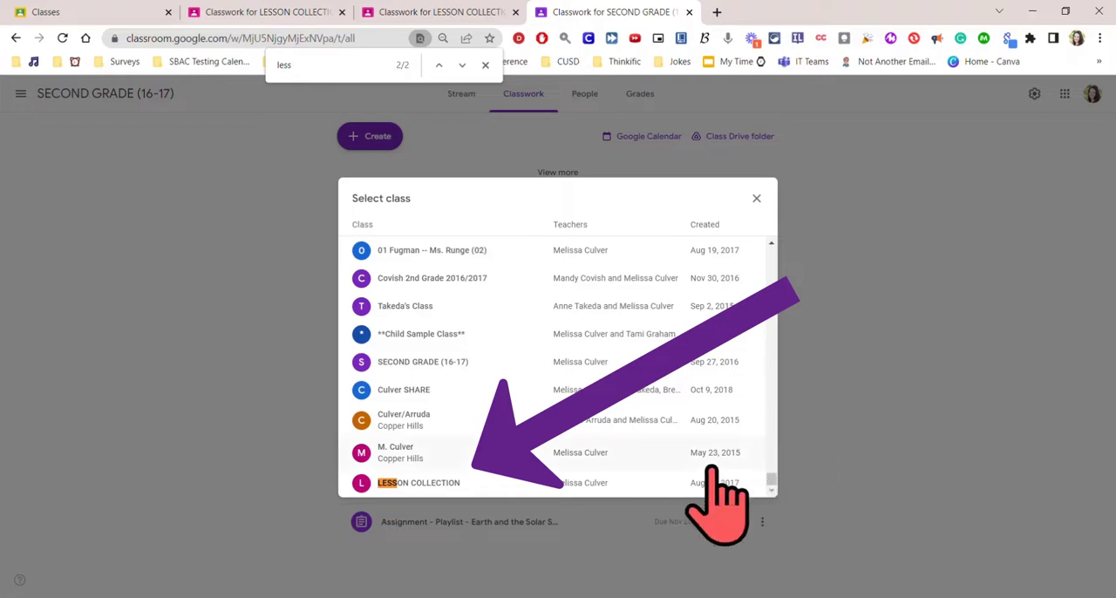
{"action": "left_click", "coordinate": [452, 482]}
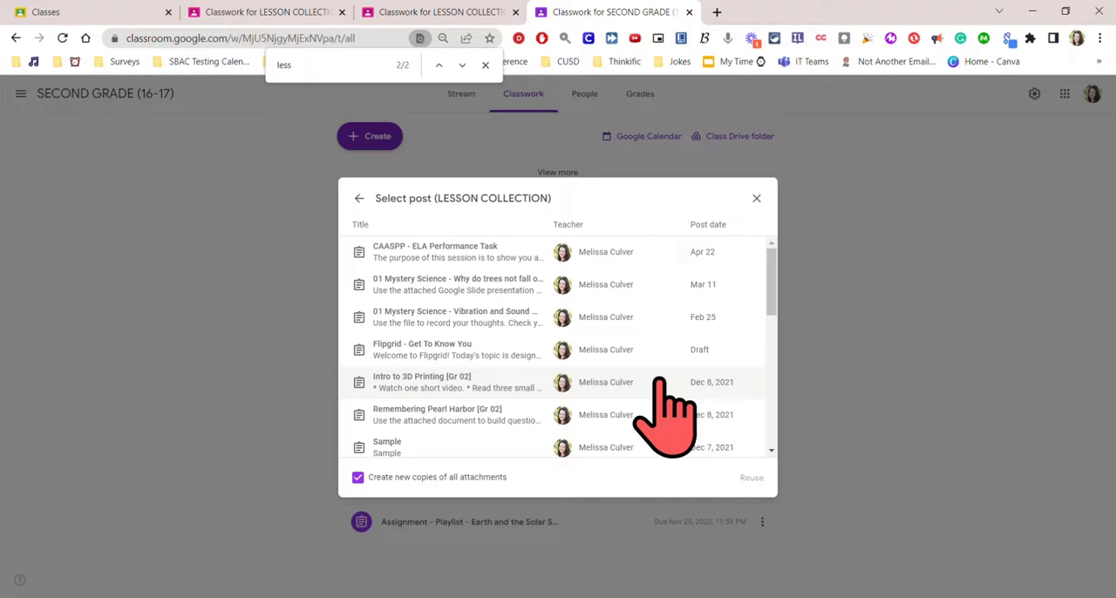
Search the LESSON COLLECTION posts for "letter" and load the post list through to its oldest entries.
{"action": "key", "text": "ctrl+f"}
{"action": "type", "text": "letter"}
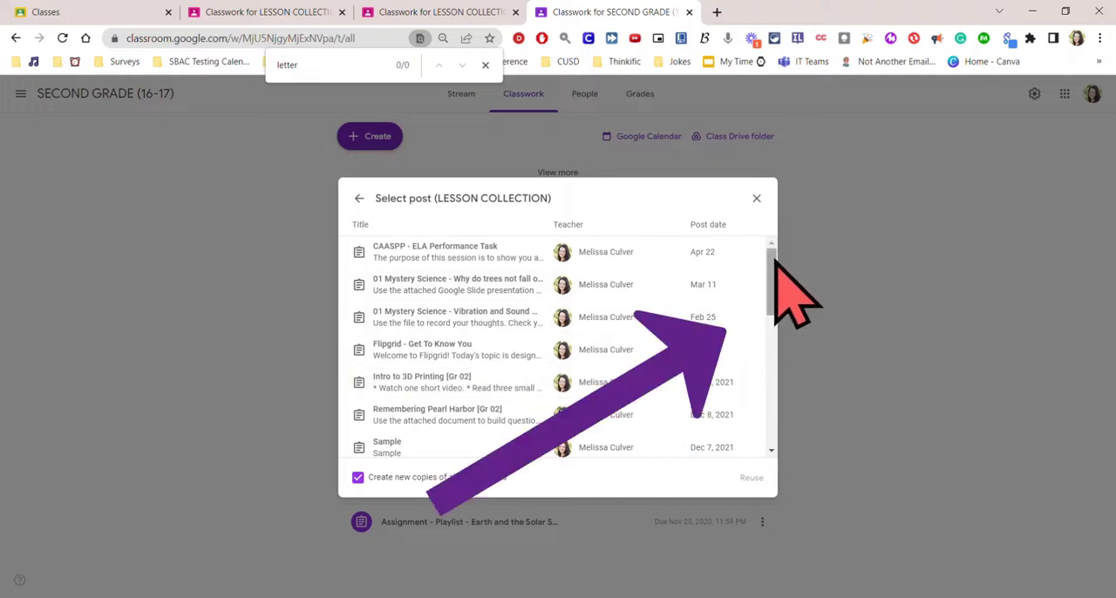
{"action": "left_click_drag", "start_coordinate": [775, 260], "coordinate": [774, 475]}
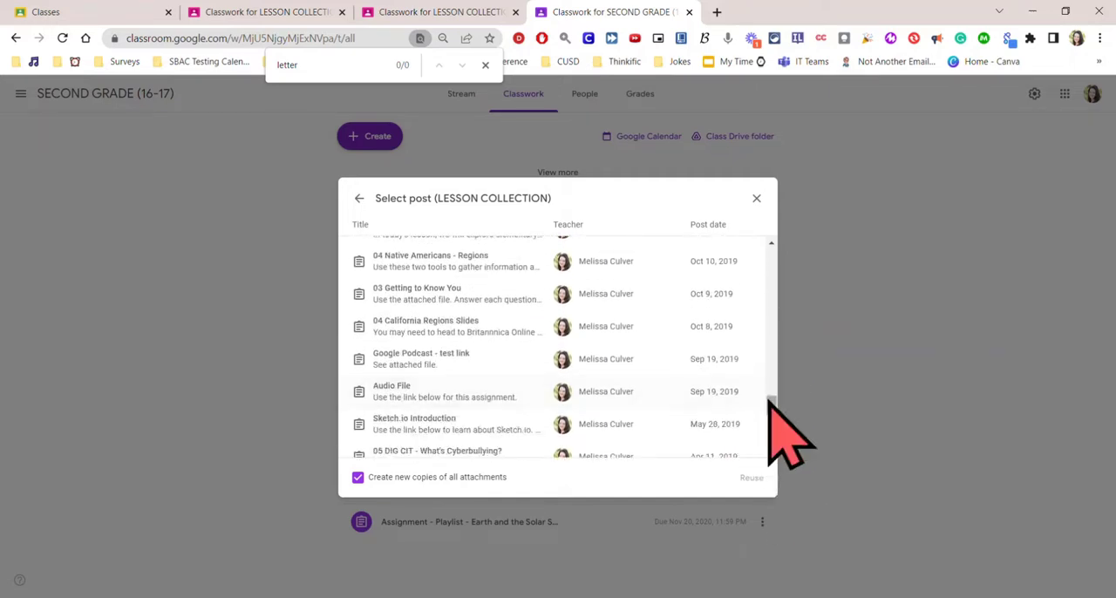
{"action": "left_click_drag", "start_coordinate": [768, 401], "coordinate": [798, 595]}
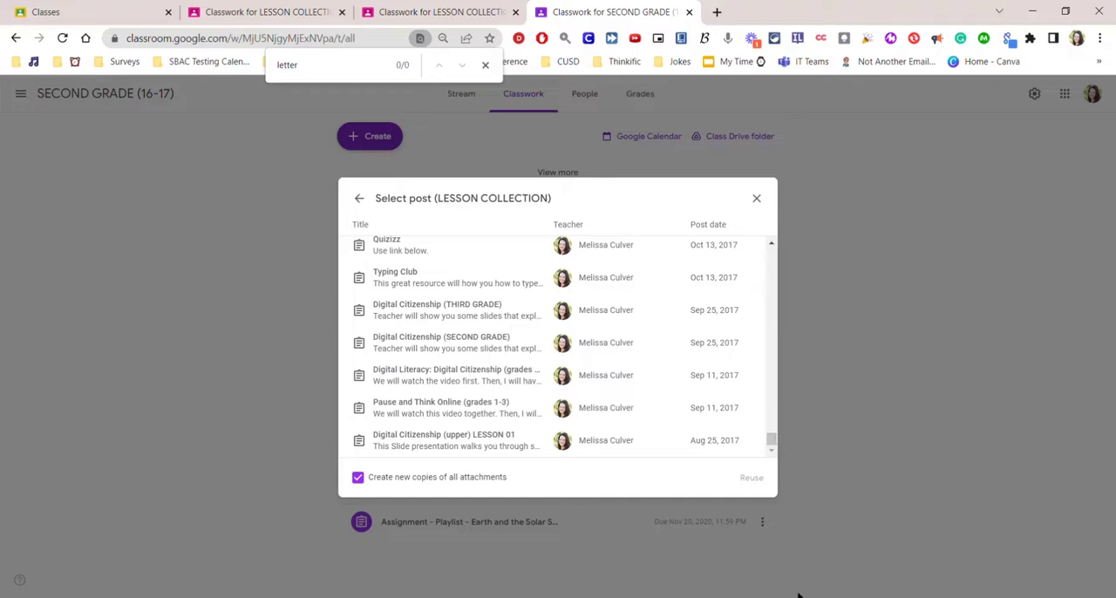
Step through the "letter" matches and reuse the Friendly Letter post with new copies of all attachments.
{"action": "left_click", "coordinate": [345, 65]}
{"action": "key", "text": "Return"}
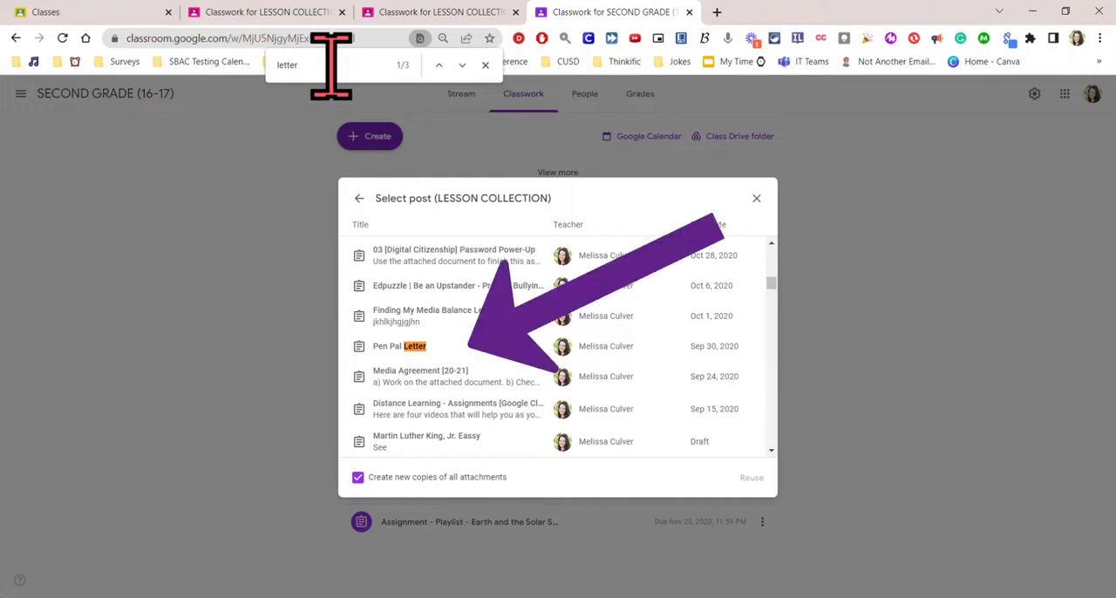
{"action": "key", "text": "Return"}
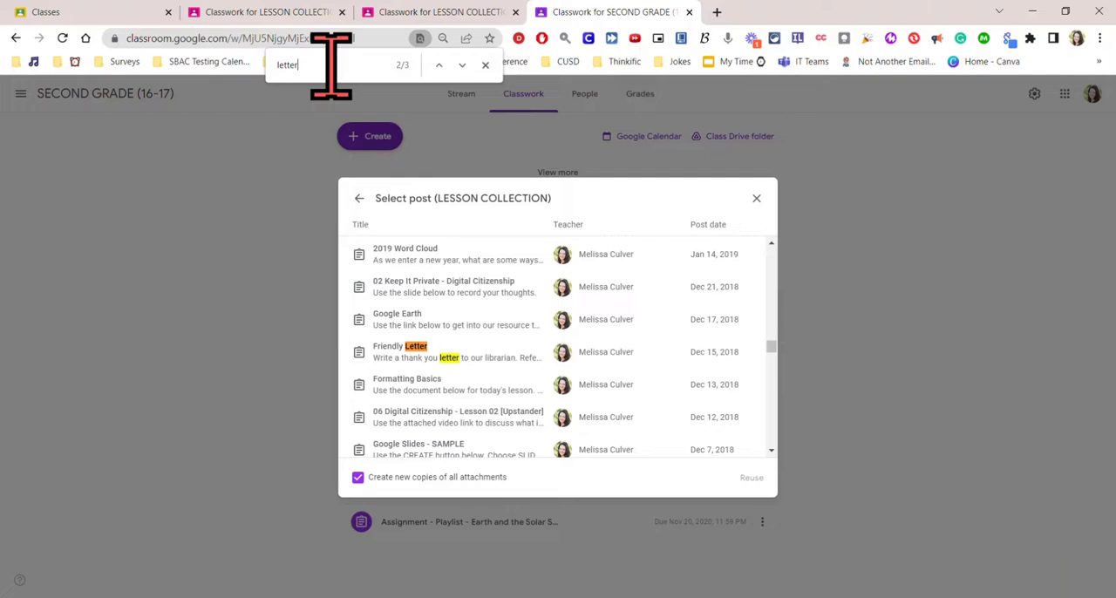
{"action": "key", "text": "Return"}
{"action": "left_click", "coordinate": [403, 350]}
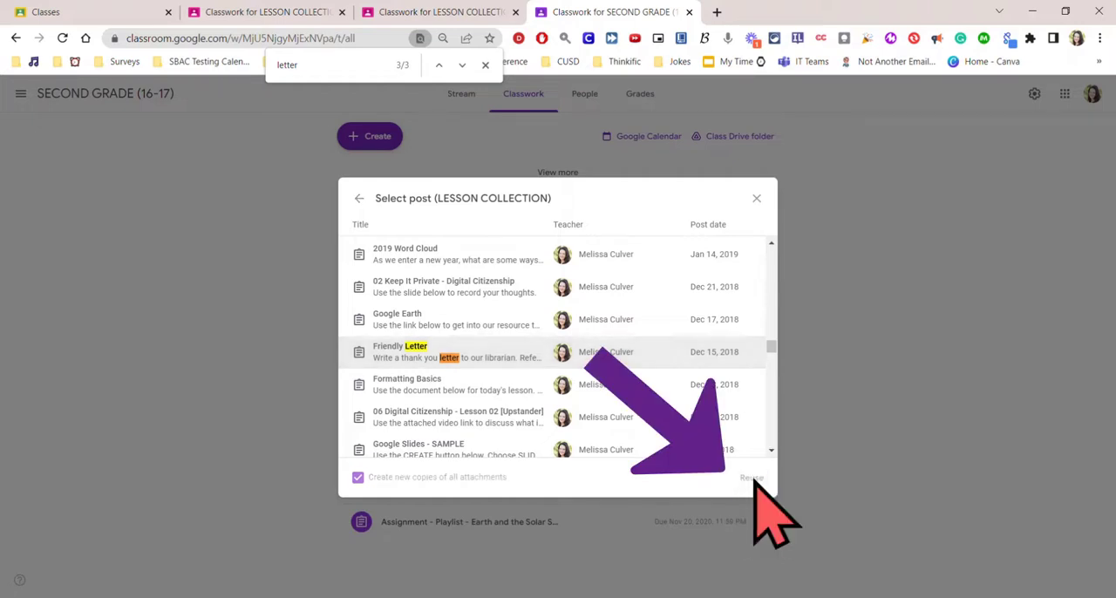
{"action": "left_click", "coordinate": [751, 478]}
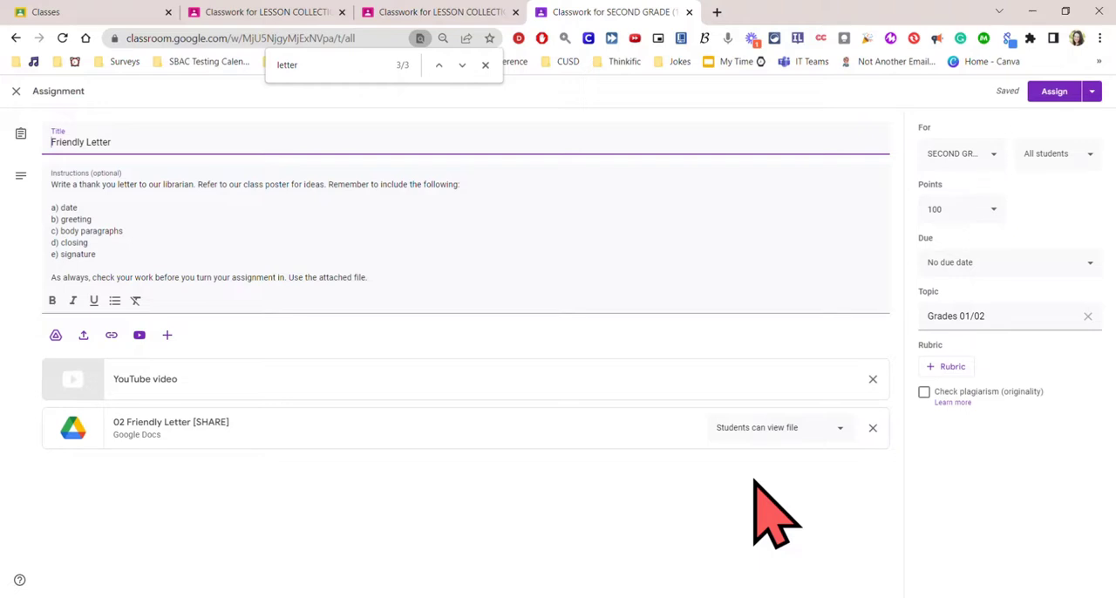
Clear the topic of the Friendly Letter assignment and set its points to Ungraded.
{"action": "left_click", "coordinate": [1089, 317]}
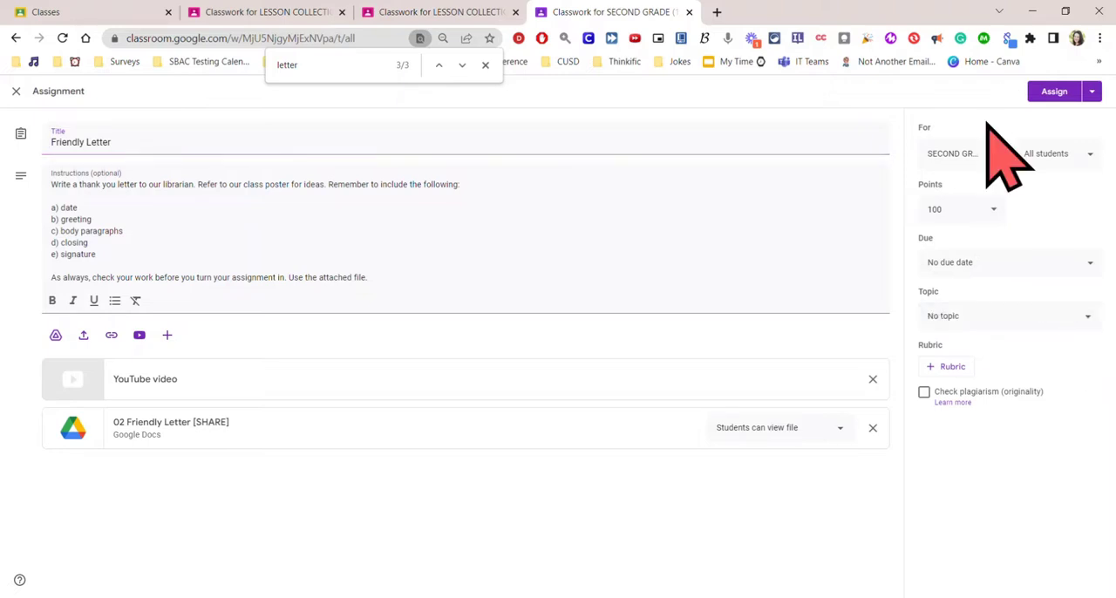
{"action": "left_click", "coordinate": [992, 211]}
{"action": "left_click", "coordinate": [954, 234]}
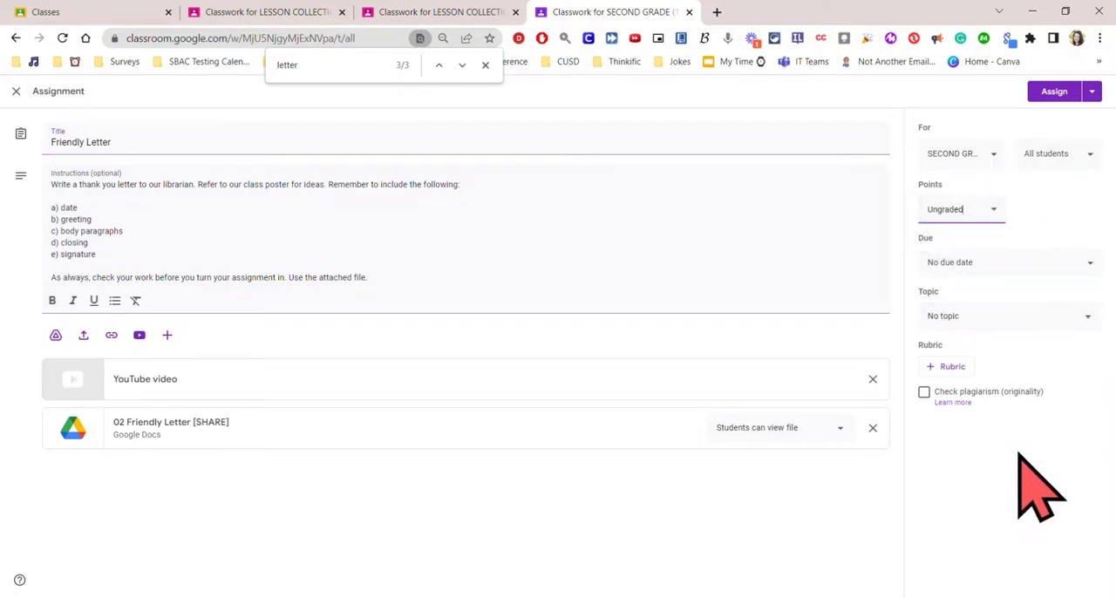
Review the list of other classes available for the Friendly Letter assignment and open its posting options.
{"action": "left_click", "coordinate": [990, 153]}
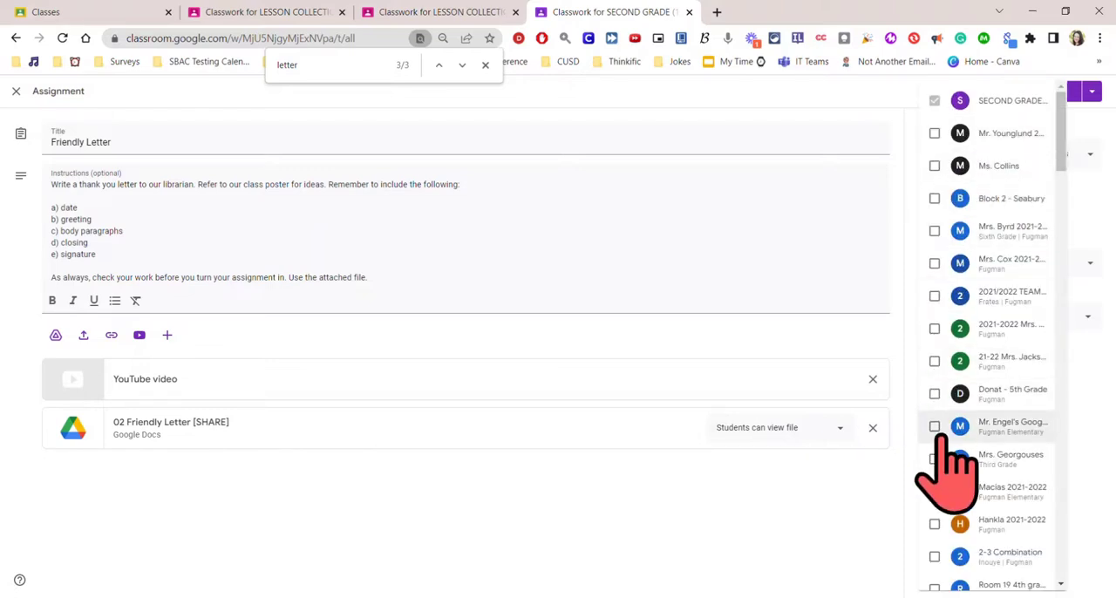
{"action": "left_click", "coordinate": [772, 520]}
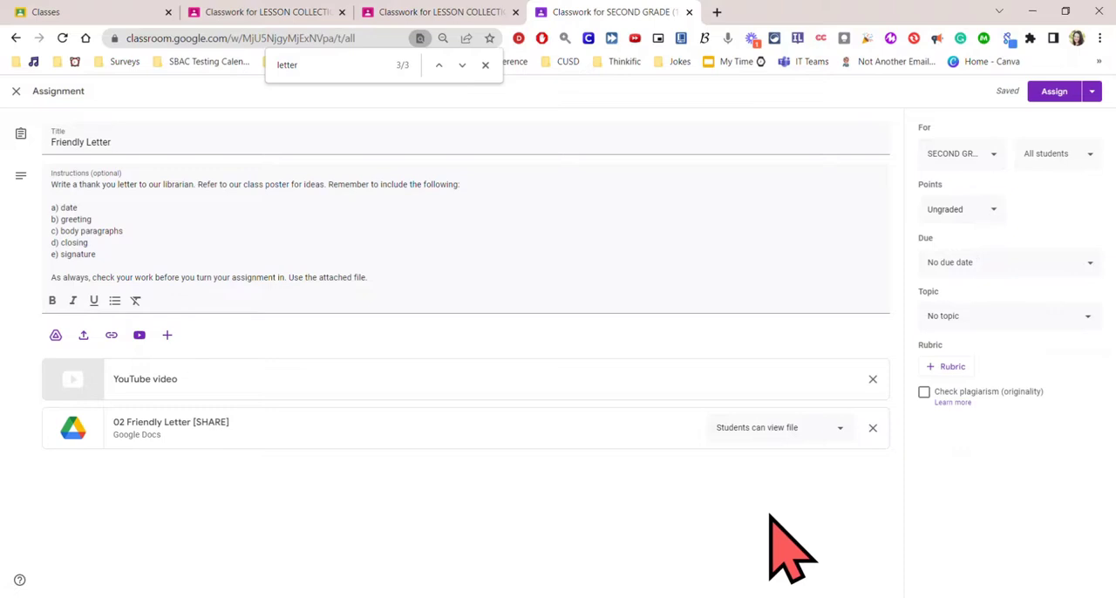
{"action": "left_click", "coordinate": [1091, 91]}
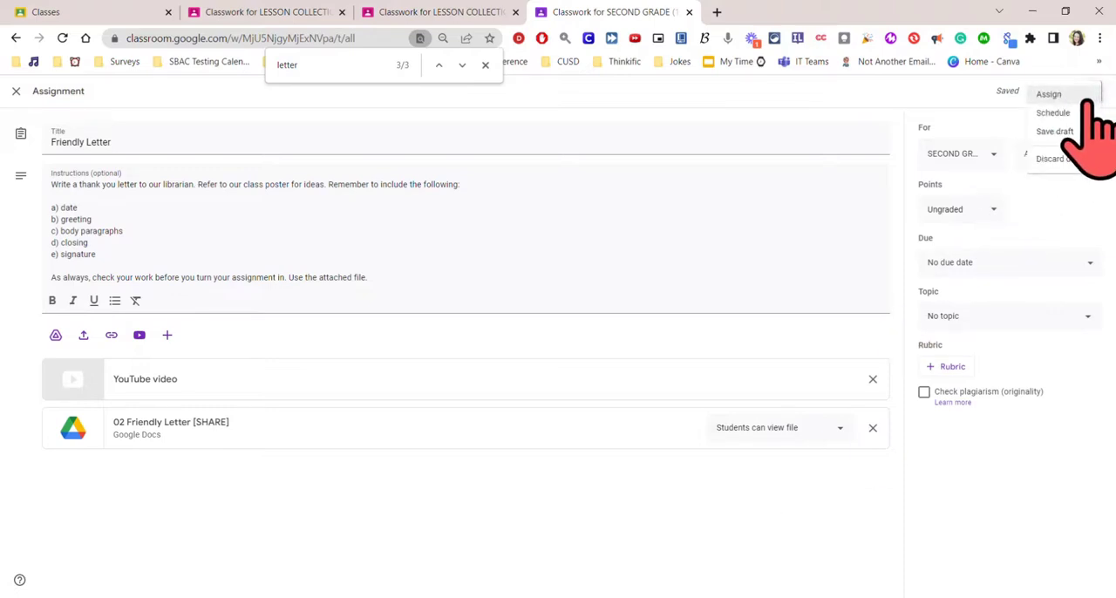